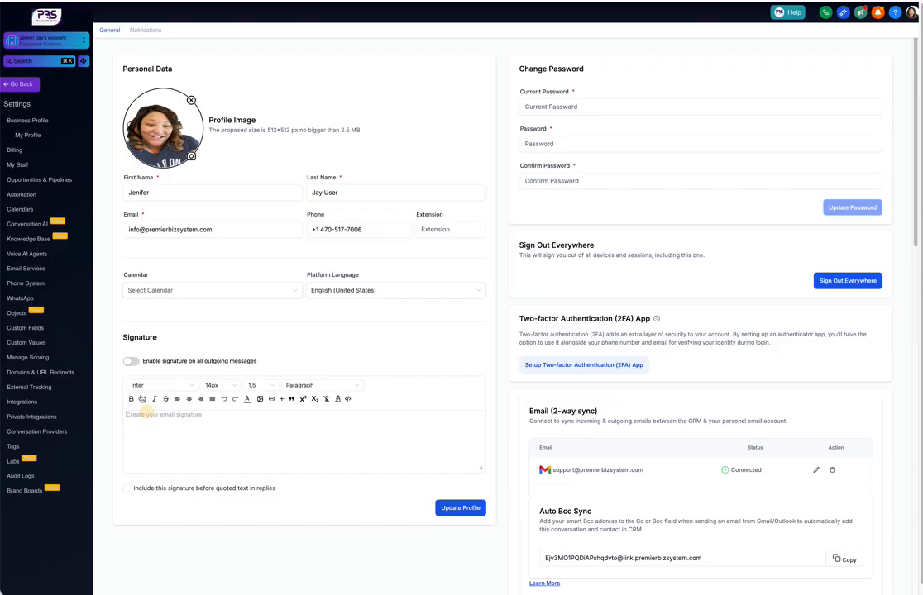
# - Paste the prepared e-mail signature into the signature editor and remove the blank lines below the e-mail address
pyautogui.hotkey('ctrl', 'v')
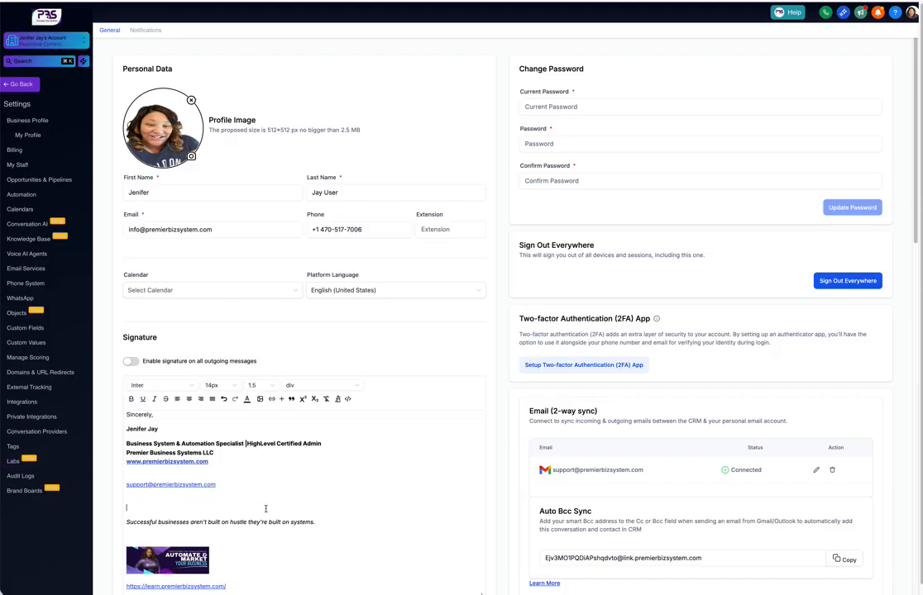
pyautogui.click(128, 505)
pyautogui.press('BackSpace')
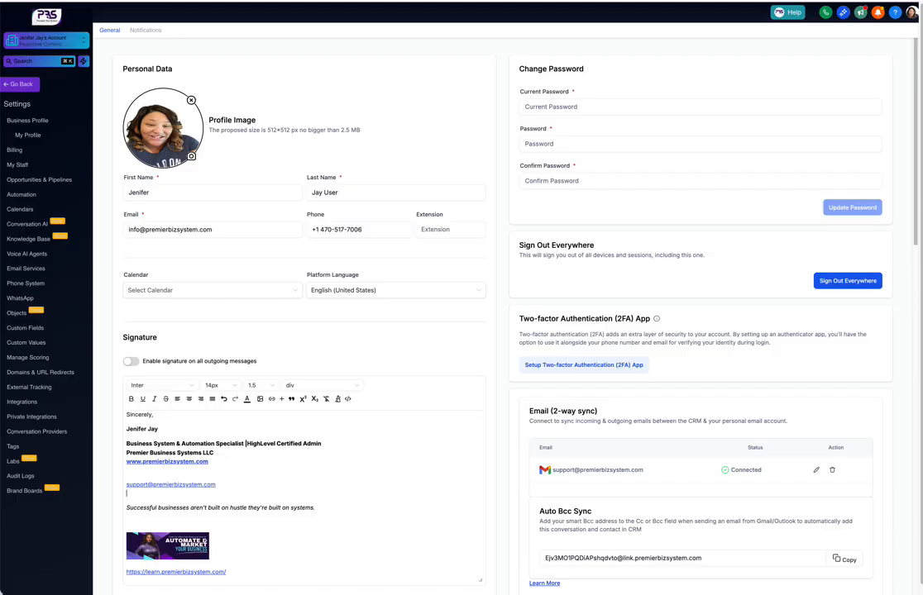
pyautogui.press('BackSpace')
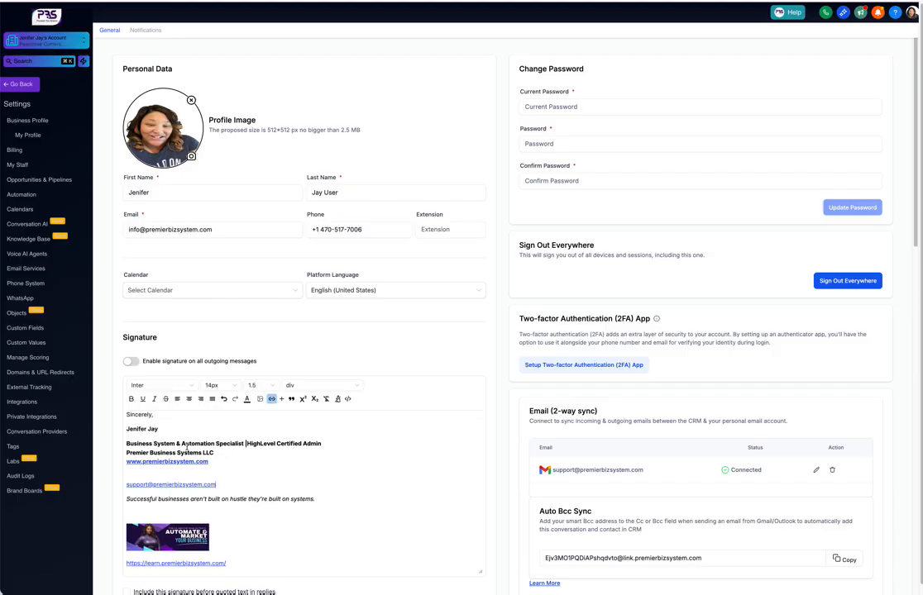
# - Enable the signature on all outgoing messages and include it before quoted text in replies
pyautogui.scroll(-1, 300, 538)
pyautogui.scroll(-1, 297, 524)
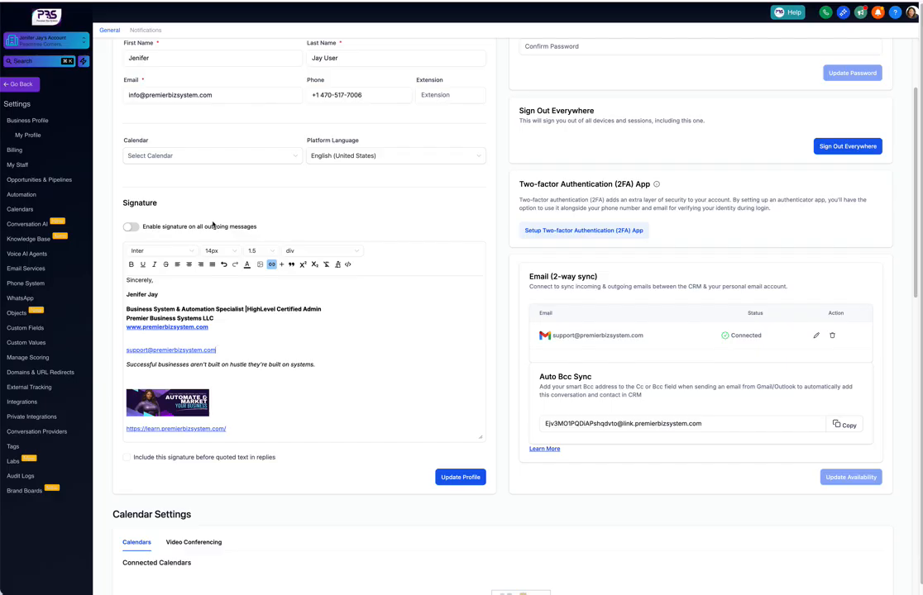
pyautogui.click(132, 227)
pyautogui.click(127, 460)
# - Review the profile's password, sign-out everywhere, two-factor authentication and two-way e-mail sync settings
pyautogui.scroll(1, 262, 343)
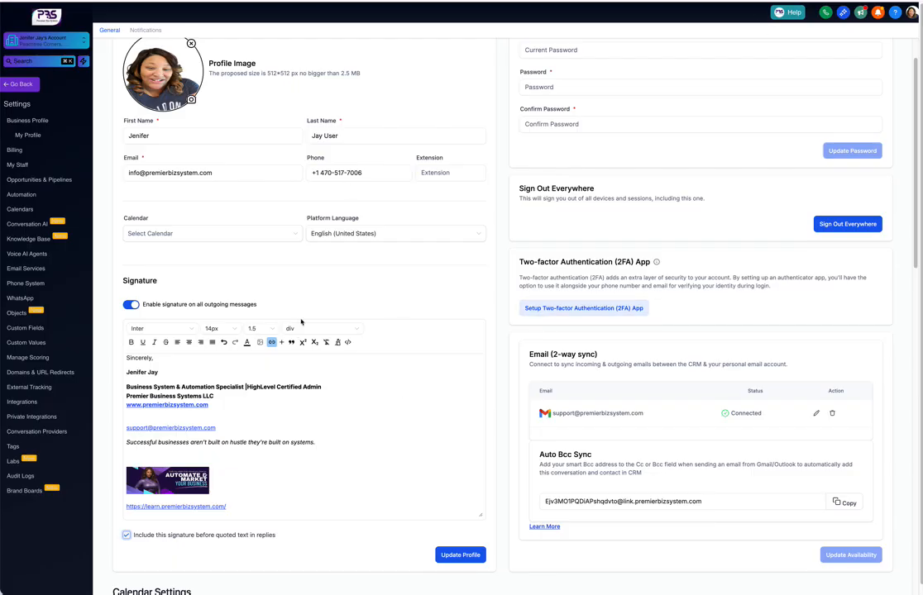
pyautogui.scroll(1, 306, 247)
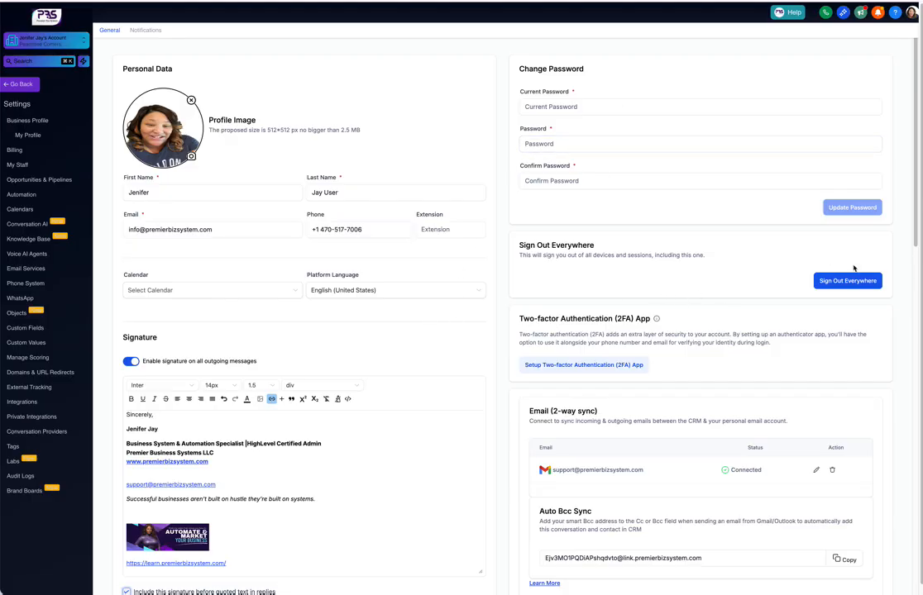
pyautogui.scroll(-5, 603, 249)
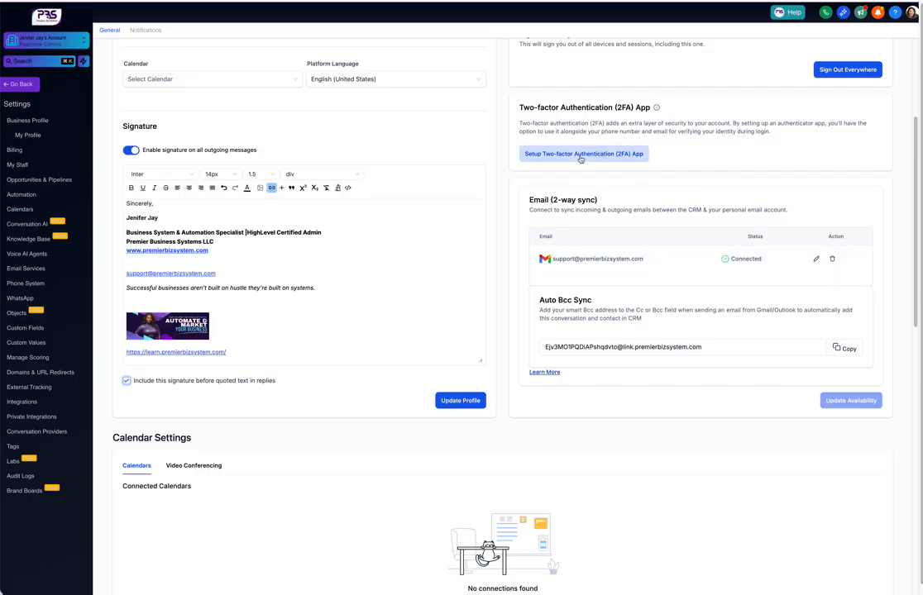
pyautogui.moveTo(657, 108)
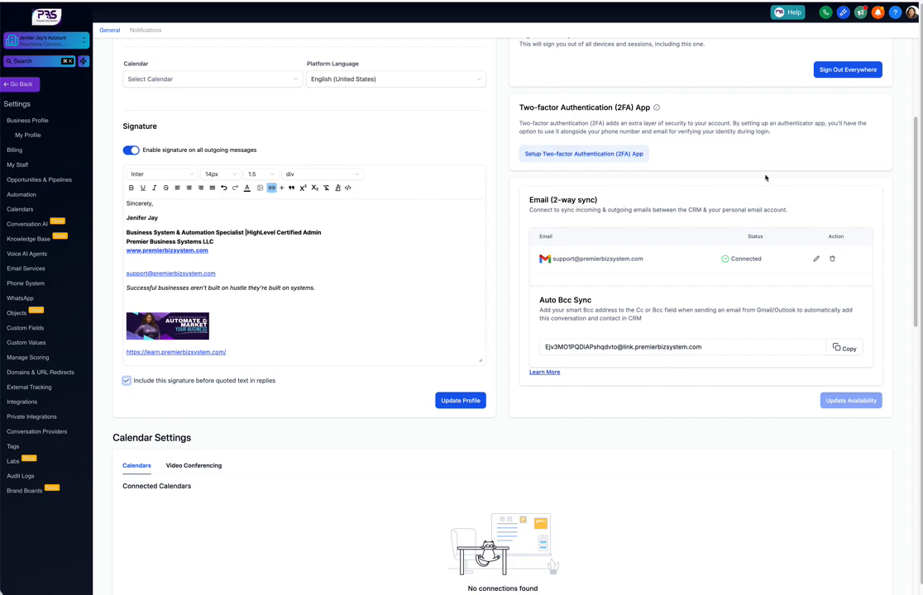
pyautogui.scroll(-2, 769, 179)
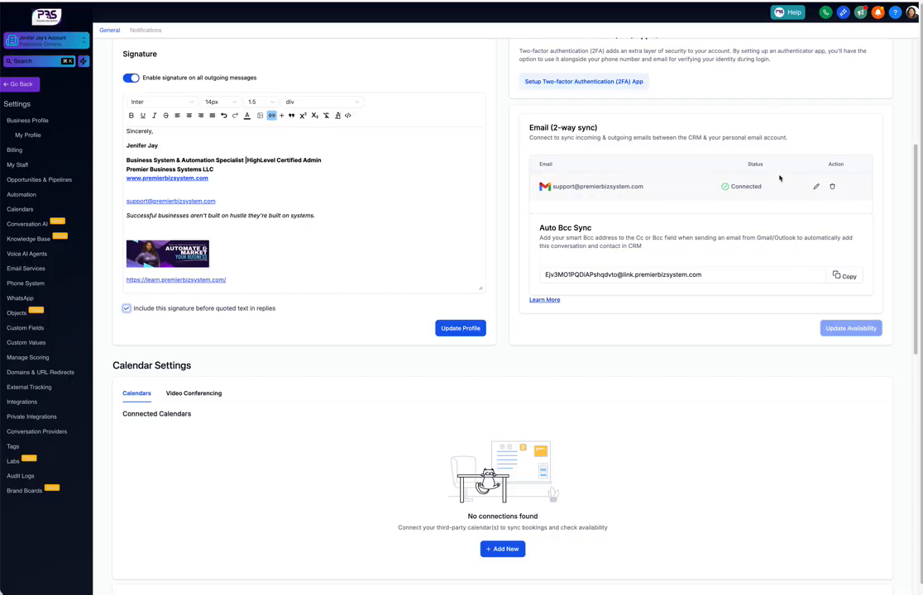
# - Connect a Google Calendar account as a new third-party calendar in the Calendar Settings
pyautogui.scroll(-3, 752, 204)
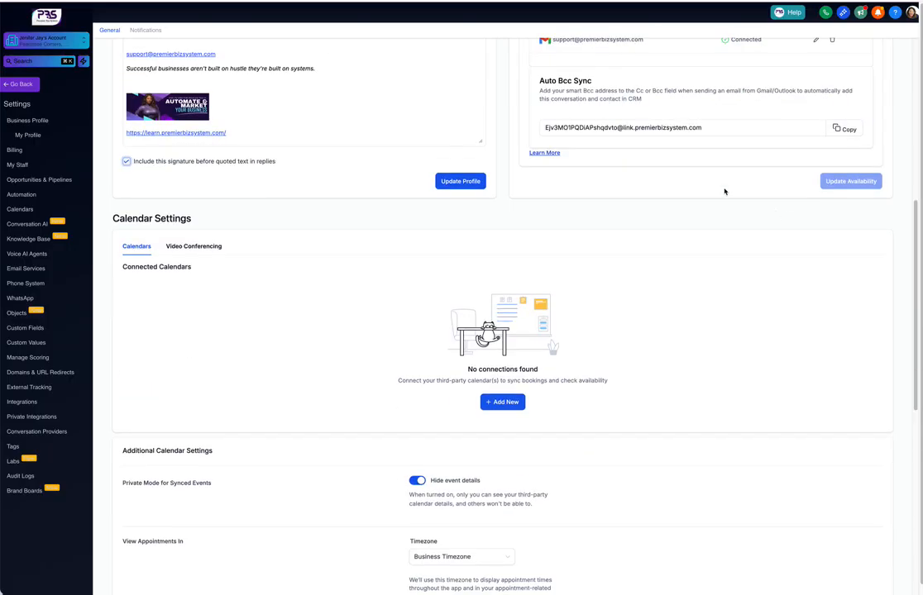
pyautogui.scroll(-1, 656, 231)
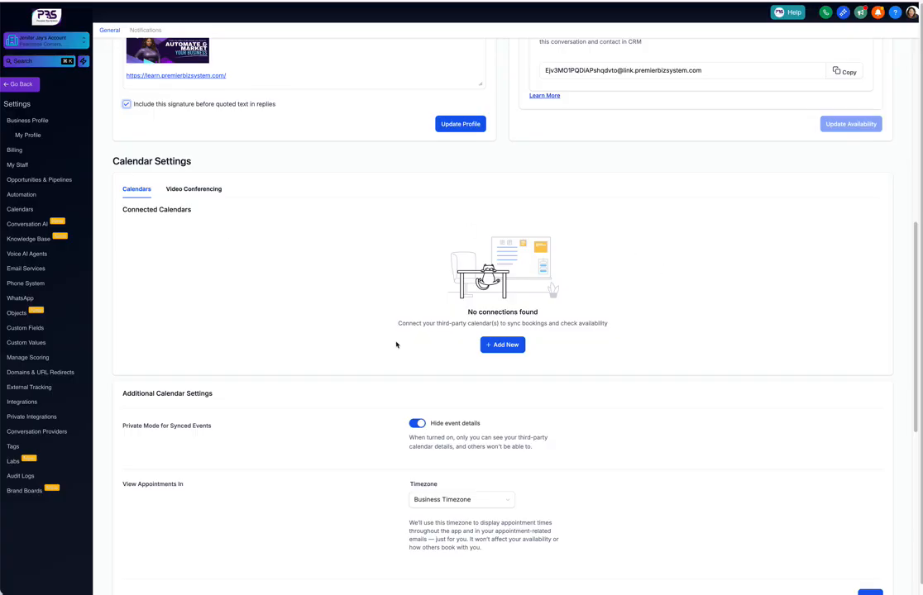
pyautogui.click(519, 346)
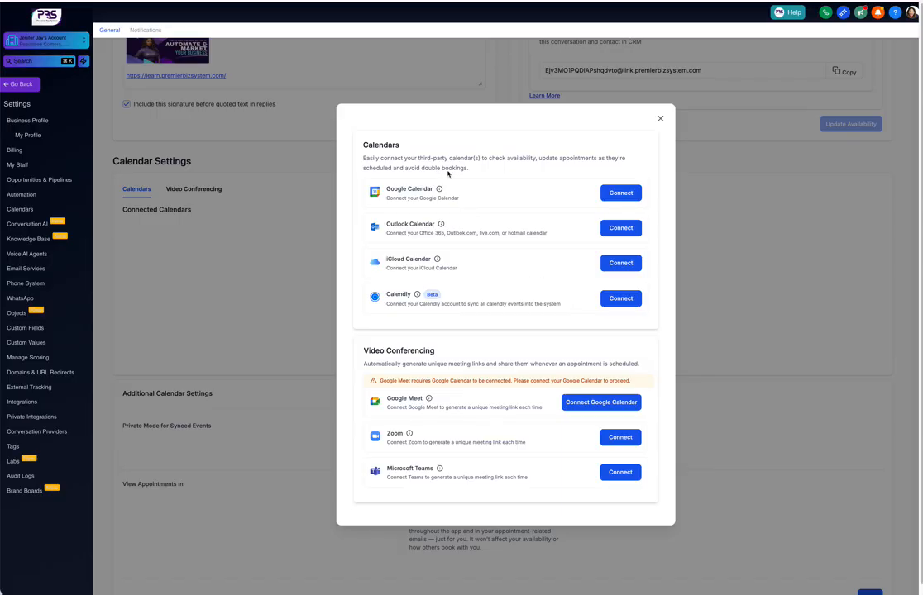
pyautogui.click(622, 193)
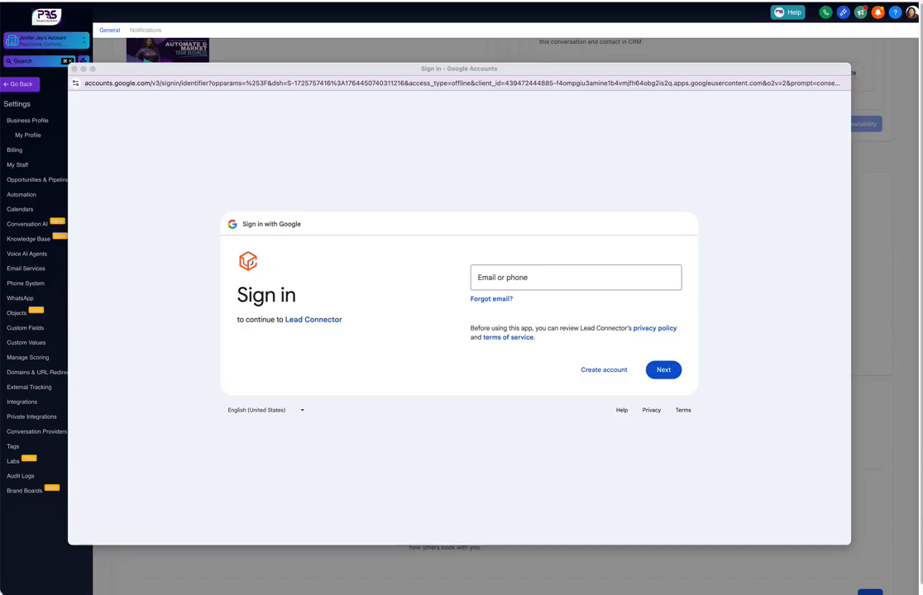
pyautogui.press('super+w')
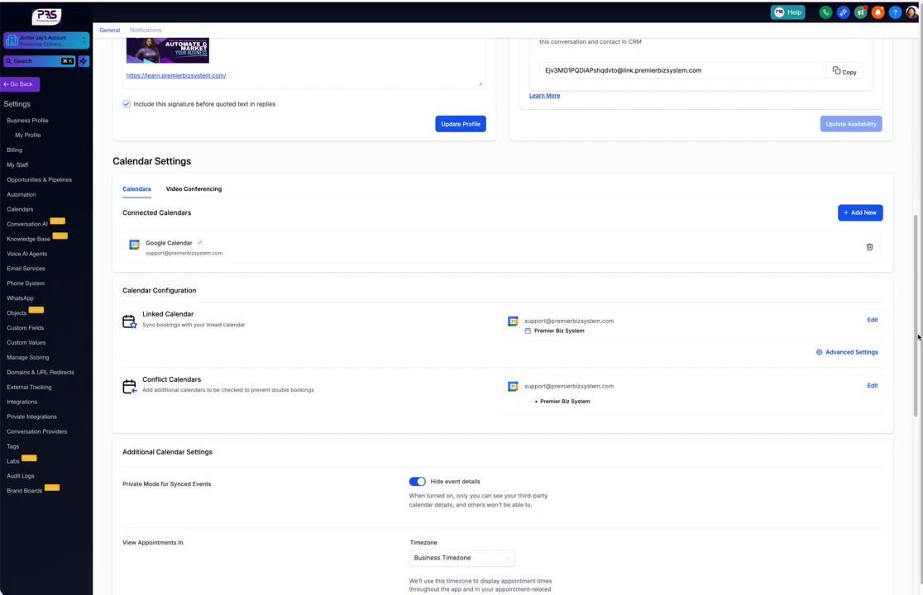
# - Set the linked Google calendar for new events to the owner's company e-mail calendar and save it
pyautogui.click(872, 321)
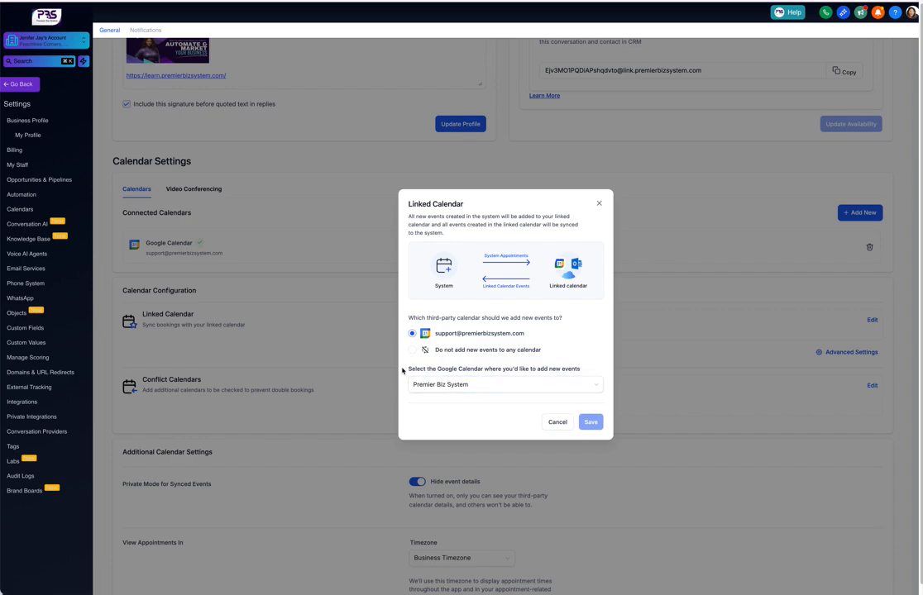
pyautogui.click(544, 390)
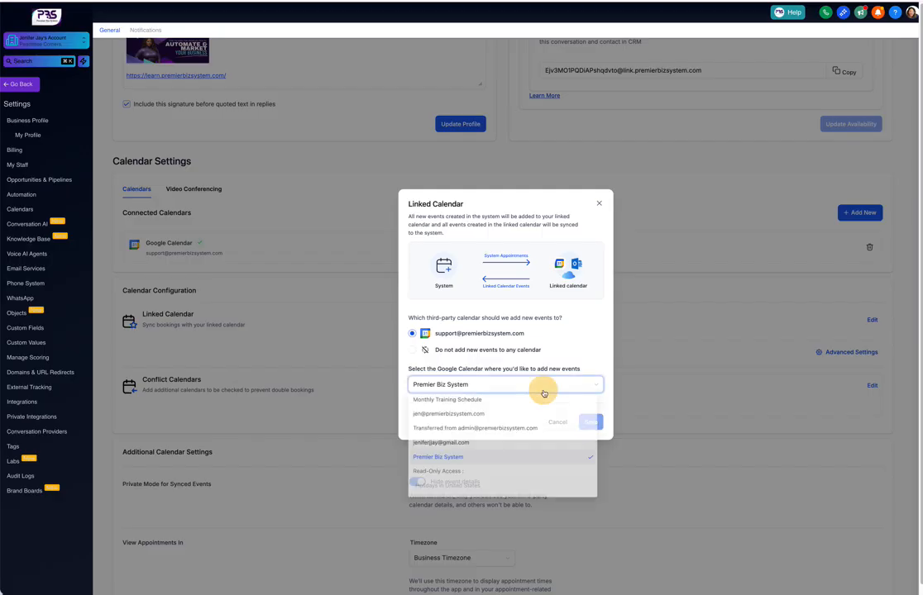
pyautogui.click(438, 414)
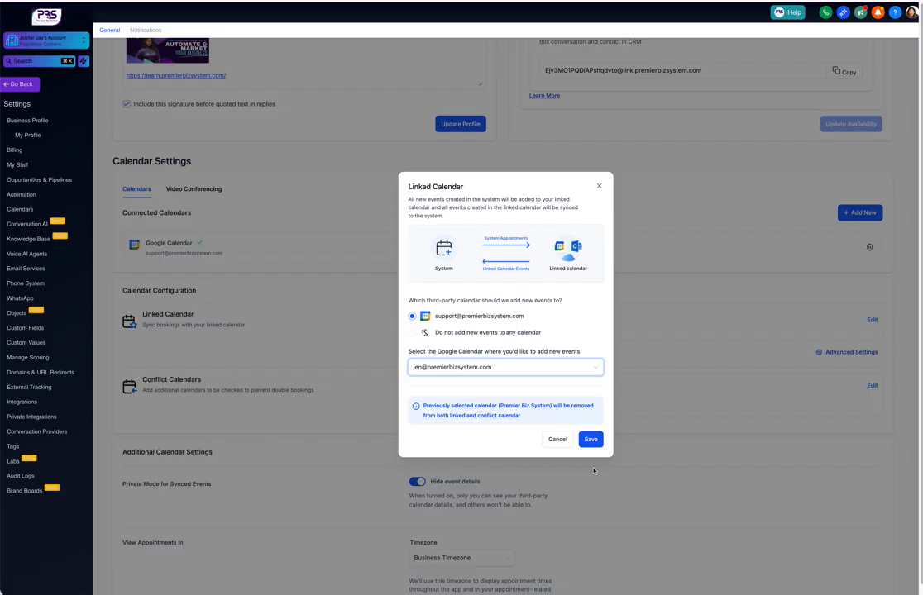
pyautogui.click(586, 444)
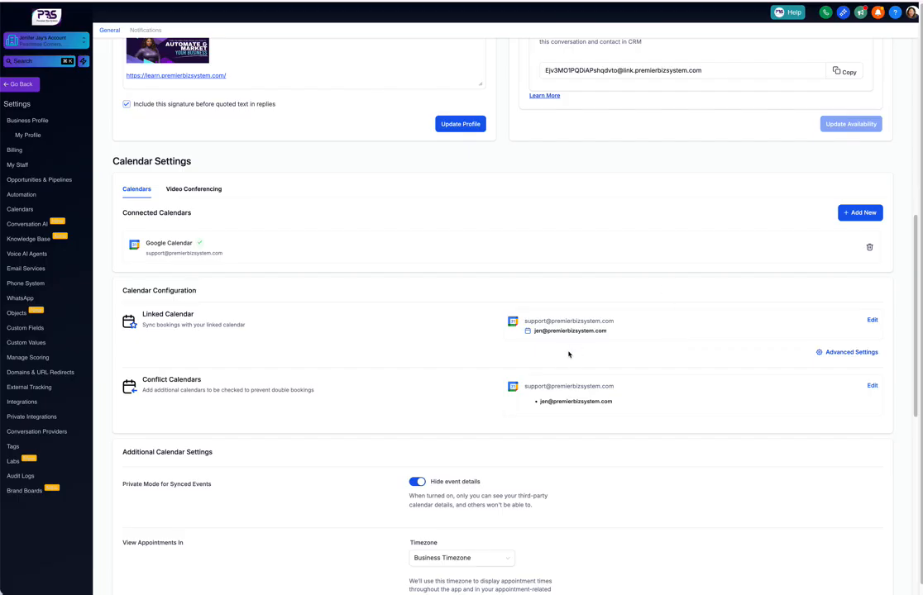
# - Add the Gmail calendar and Premier Biz System to the calendars checked for conflicts, and save the selection
pyautogui.click(873, 386)
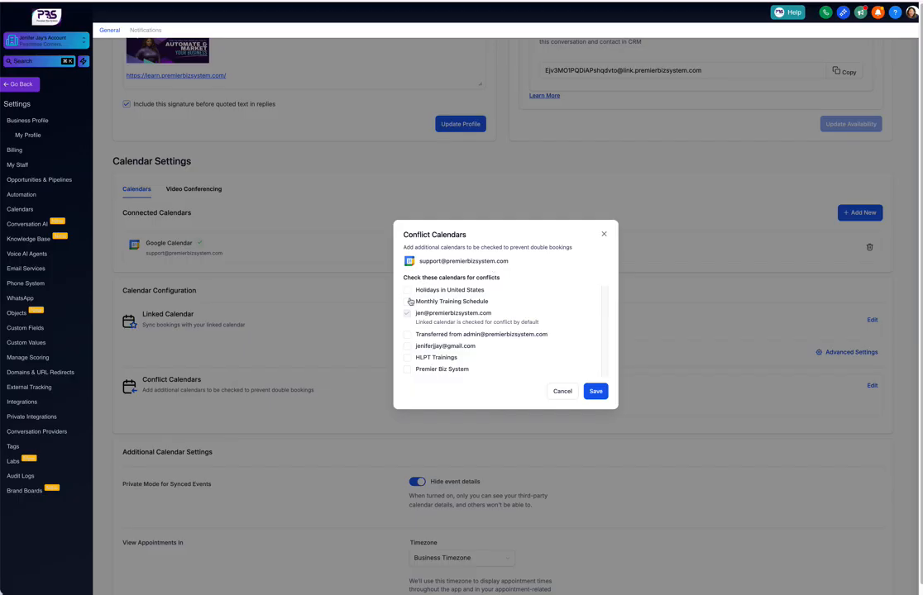
pyautogui.click(407, 346)
pyautogui.click(408, 370)
pyautogui.click(596, 392)
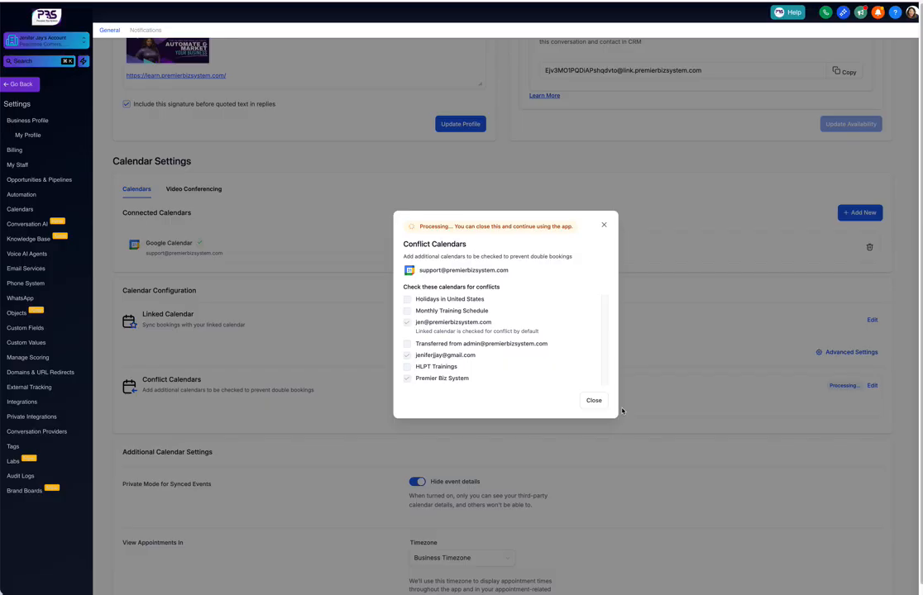
pyautogui.click(622, 411)
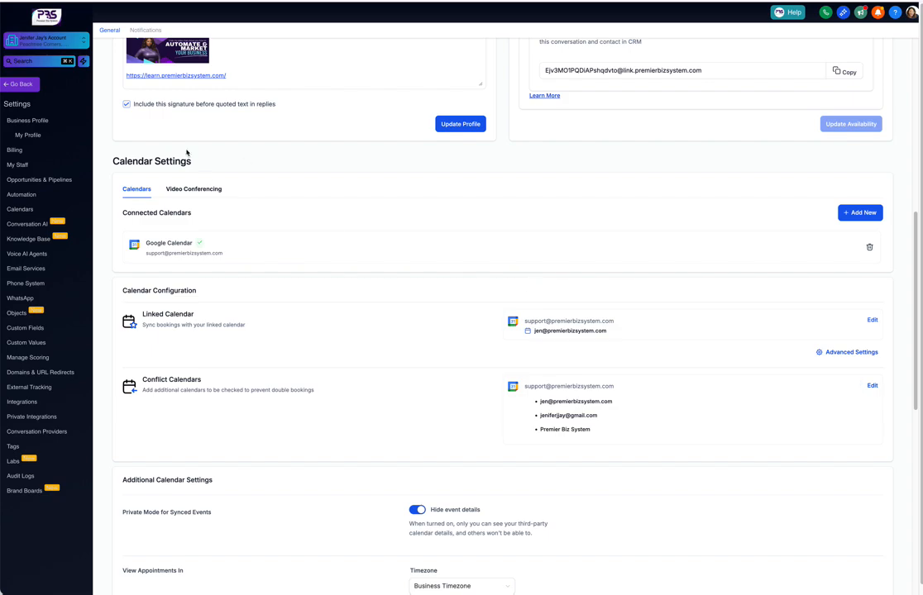
# - Review the connected video conferencing account and the integrations available to add
pyautogui.click(217, 188)
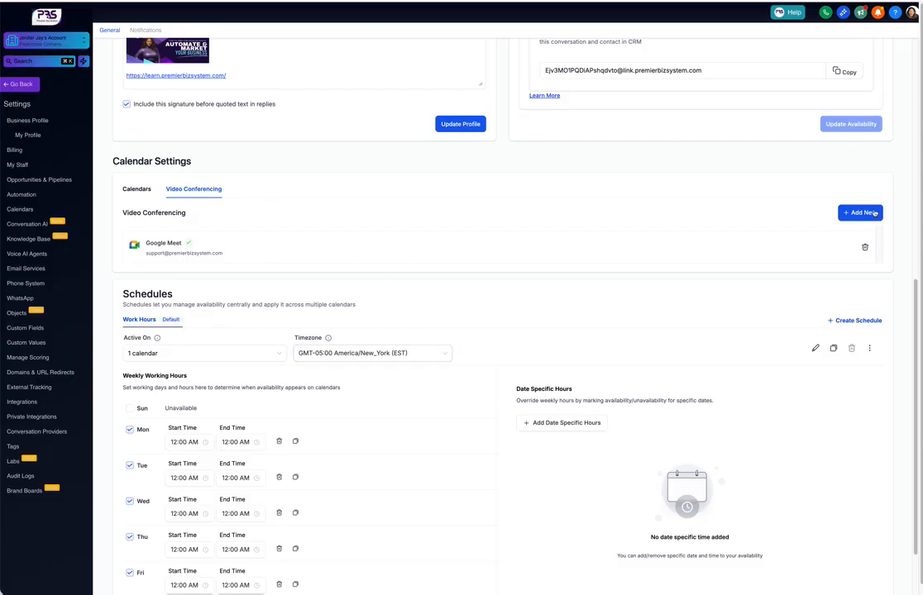
pyautogui.click(876, 213)
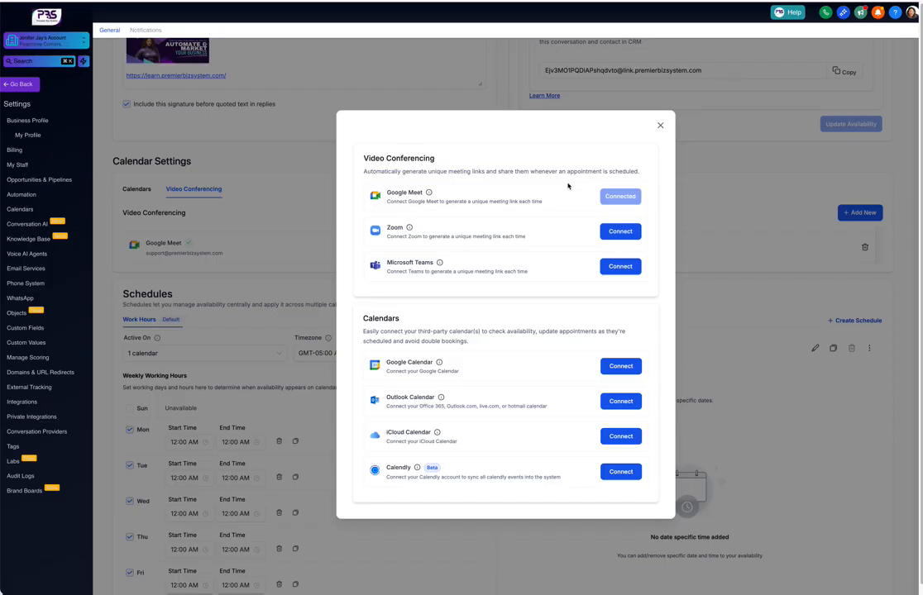
pyautogui.click(661, 128)
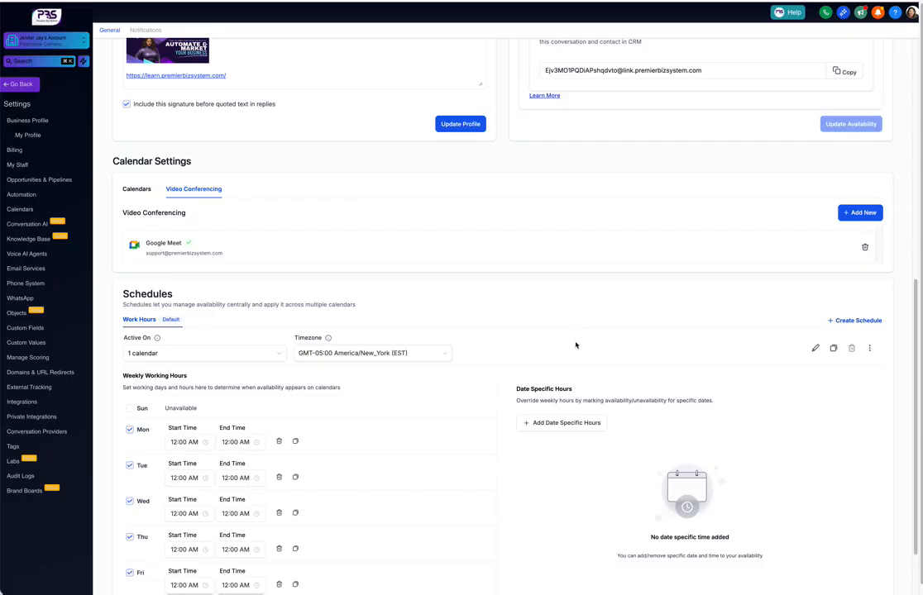
# - Check the Work Hours schedule against the connected calendars' configuration and return to the schedule
pyautogui.scroll(-2, 595, 379)
pyautogui.scroll(-1, 601, 383)
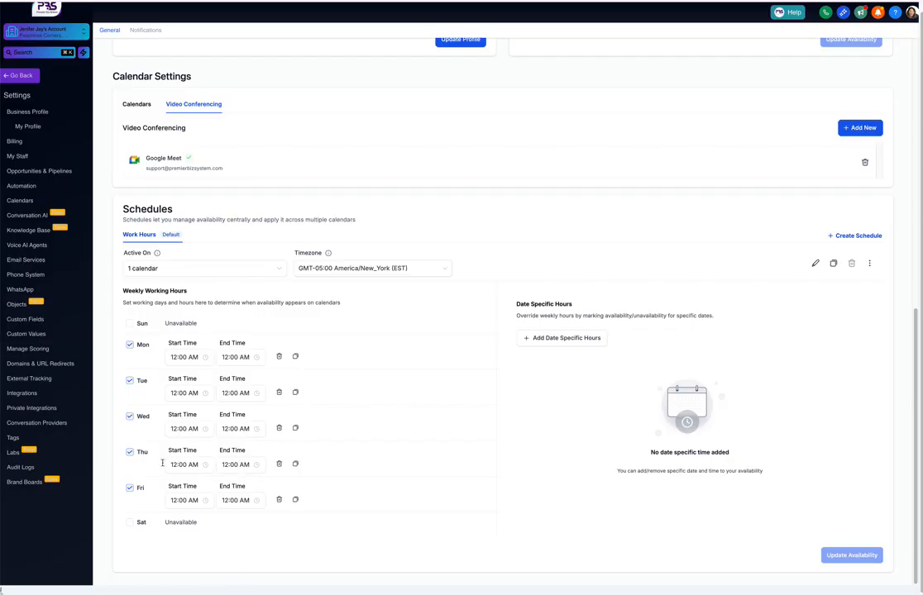
pyautogui.click(123, 104)
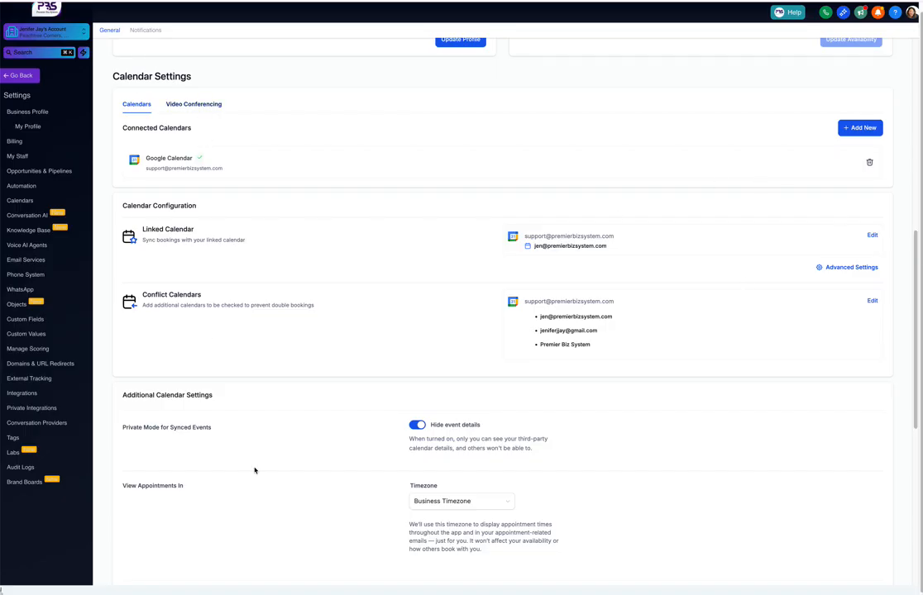
pyautogui.click(201, 105)
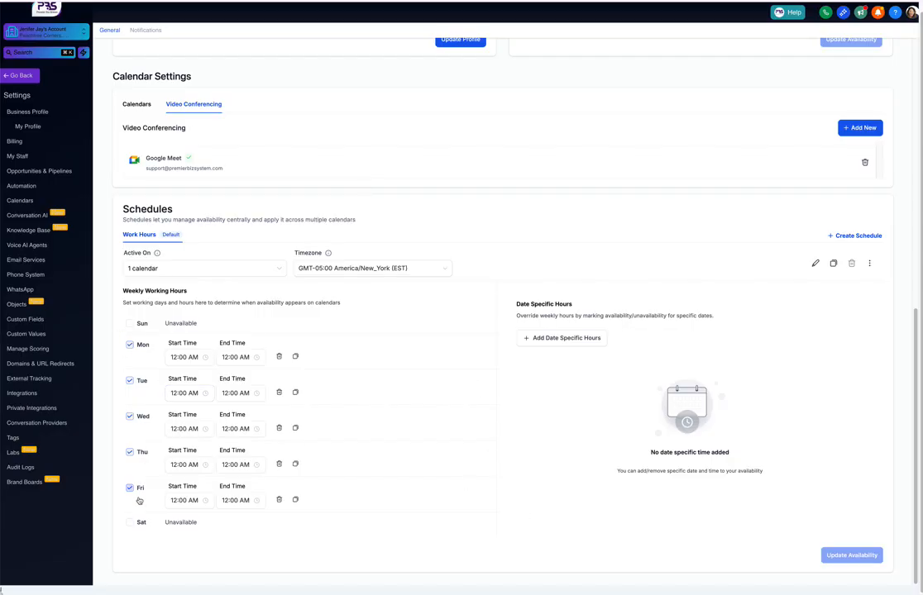
# - Set Monday's working hours in the Work Hours schedule to 09:00 AM through 05:00 PM
pyautogui.click(189, 356)
pyautogui.scroll(-2, 179, 445)
pyautogui.click(180, 439)
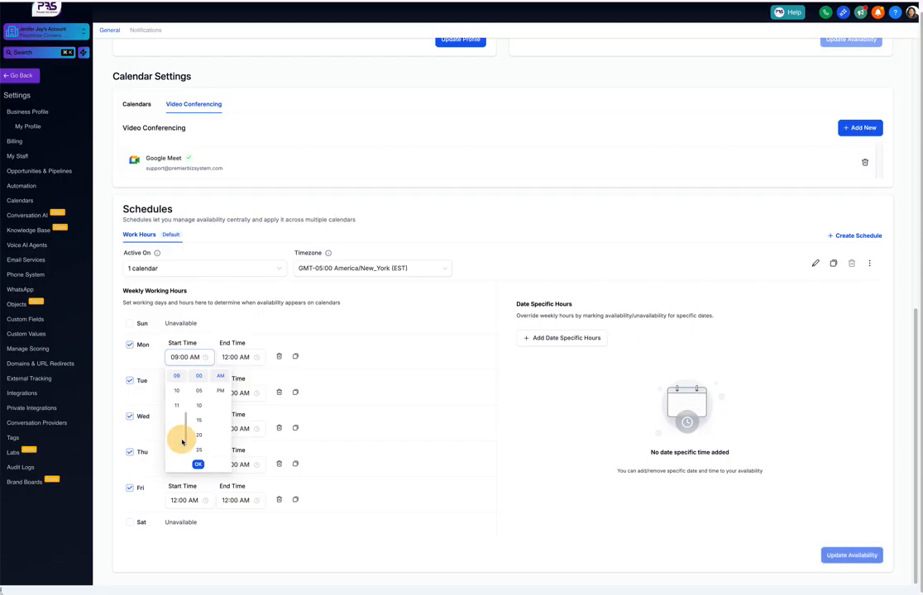
pyautogui.click(252, 356)
pyautogui.click(266, 392)
pyautogui.click(227, 449)
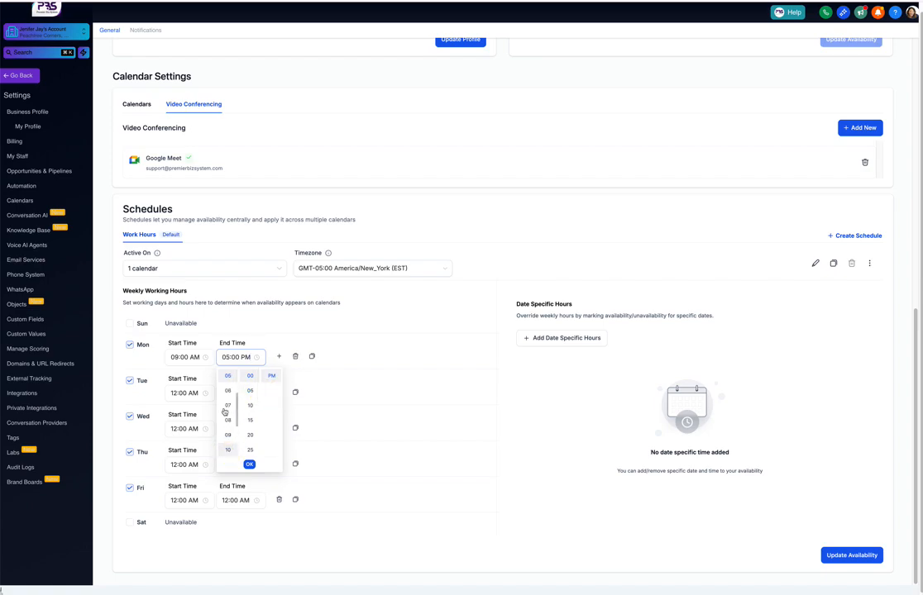
pyautogui.click(248, 465)
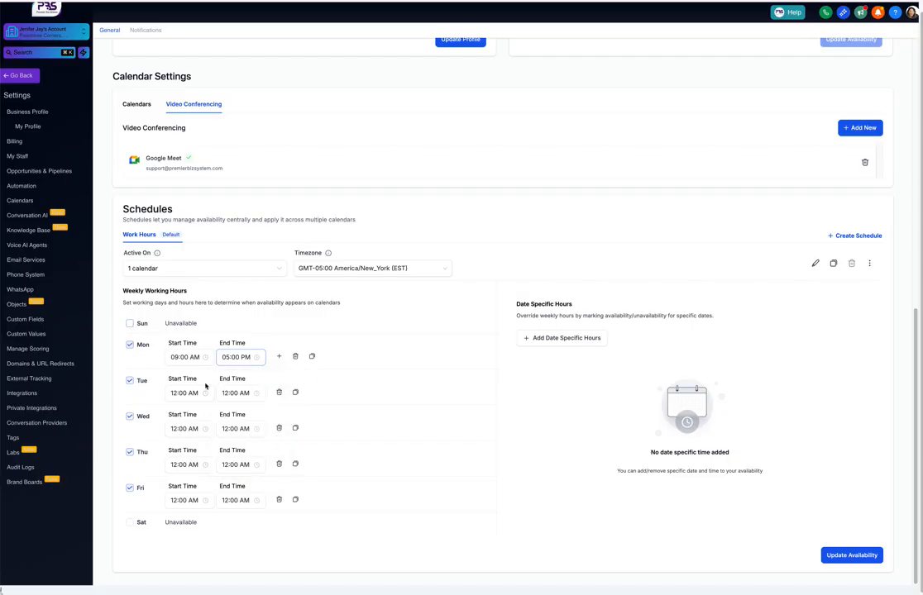
# - Copy Monday's working hours to Tuesday, Wednesday, Thursday and Friday, and save the updated availability
pyautogui.click(312, 357)
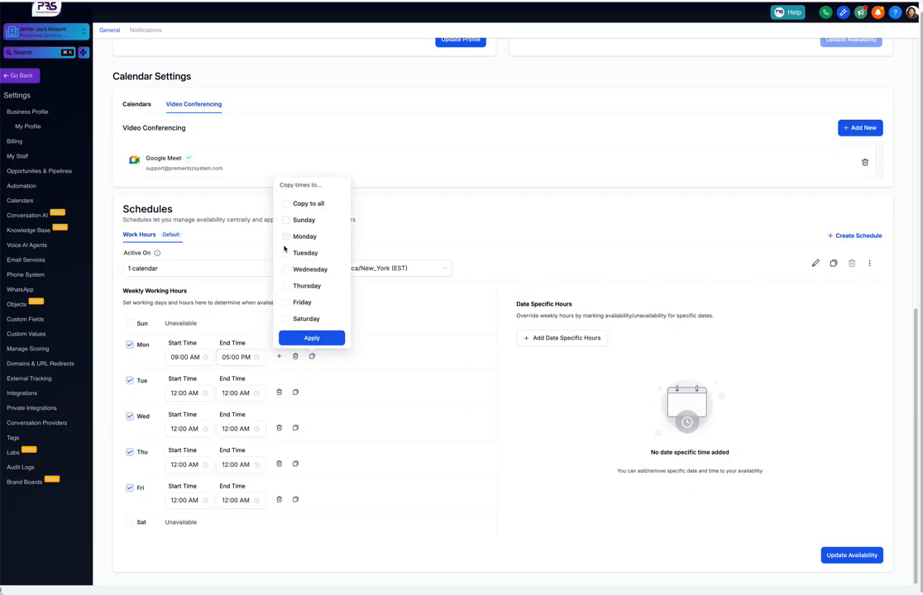
pyautogui.click(285, 253)
pyautogui.click(287, 271)
pyautogui.click(285, 286)
pyautogui.click(285, 303)
pyautogui.click(311, 338)
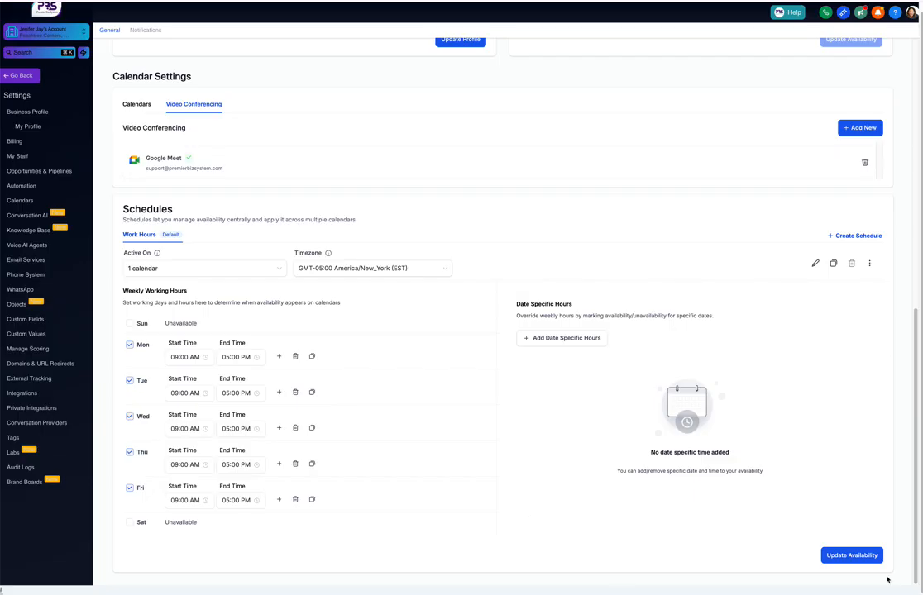
pyautogui.click(851, 556)
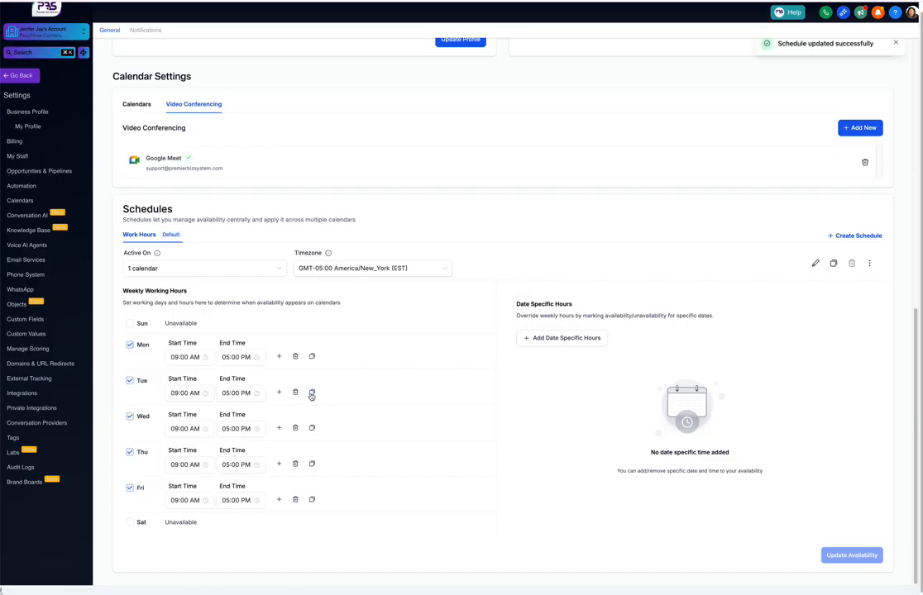
# - Review the personal data and signature sections of the profile
pyautogui.scroll(5, 383, 494)
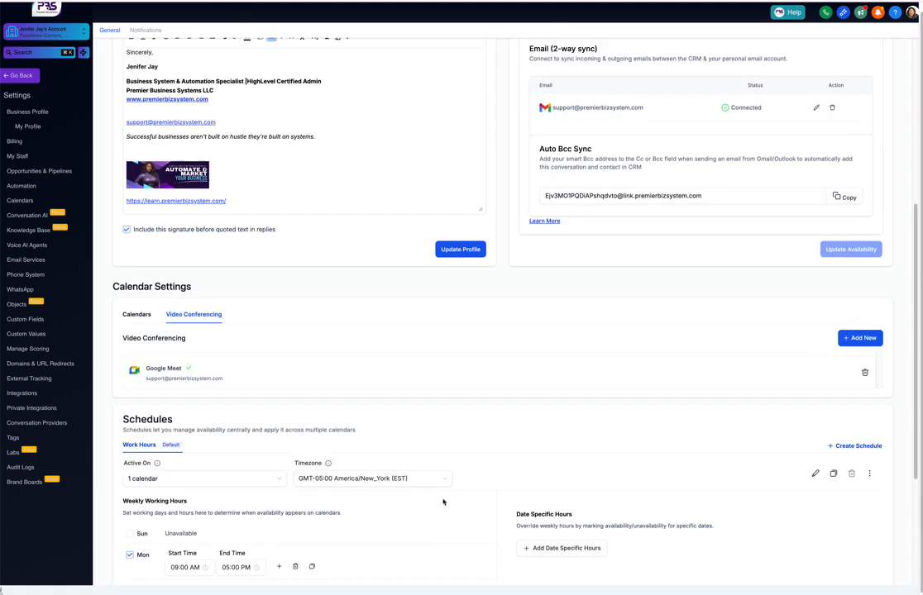
pyautogui.scroll(5, 455, 498)
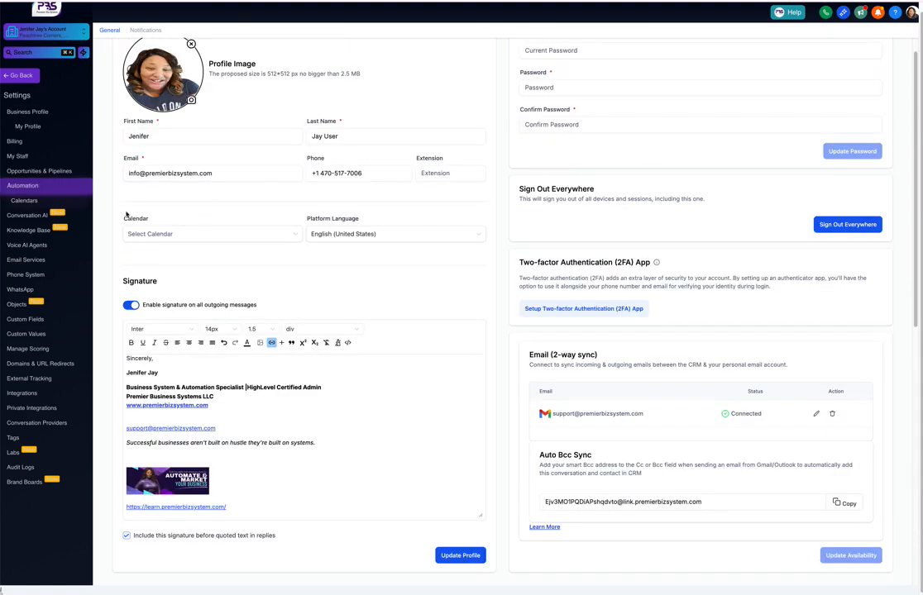